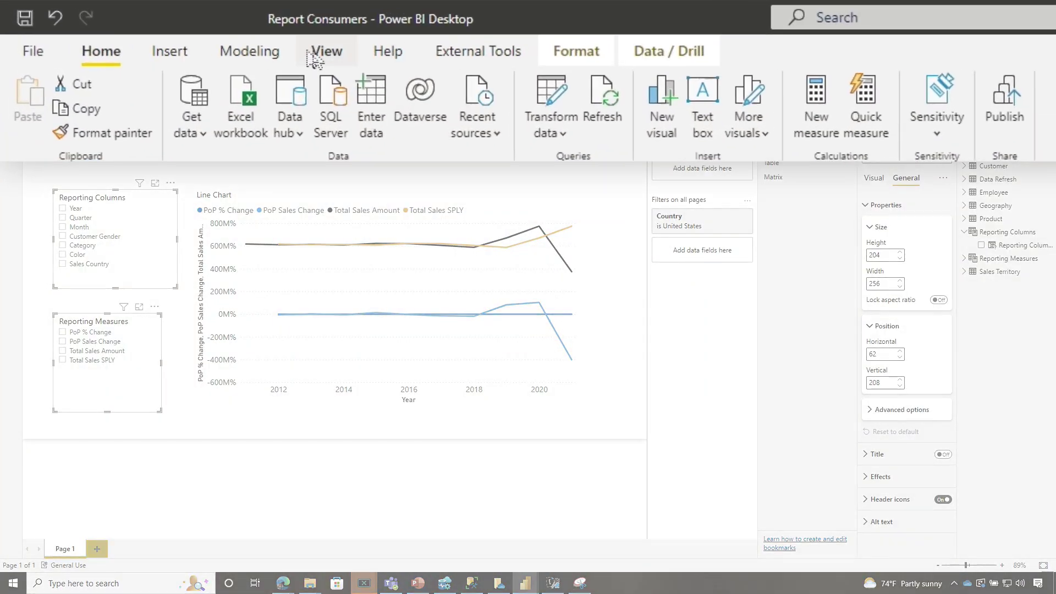
Start a new Fields parameter from Modeling, then cancel it without creating one.
left_click(250, 51)
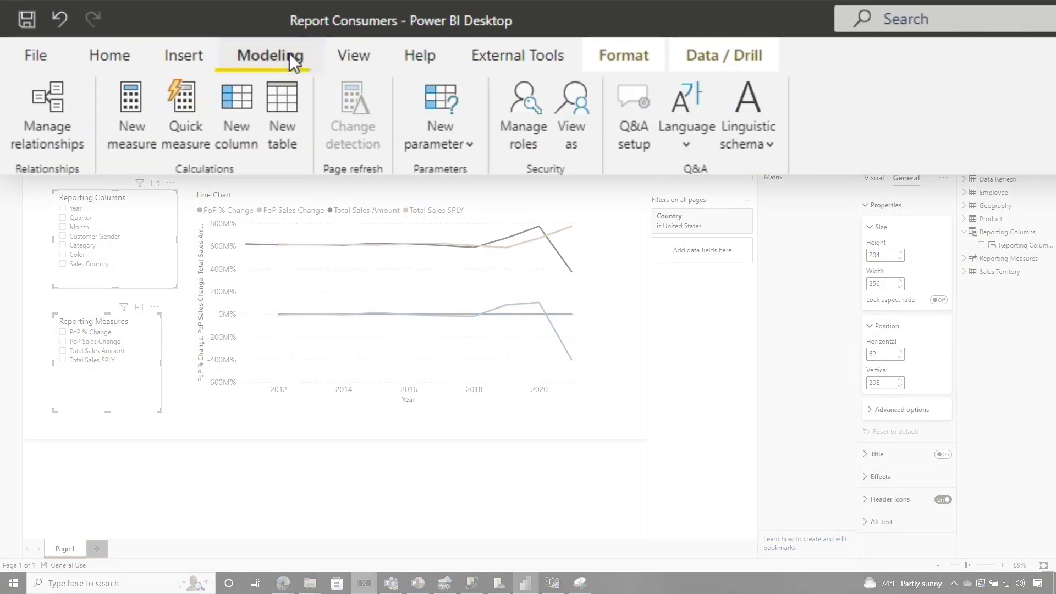
left_click(440, 127)
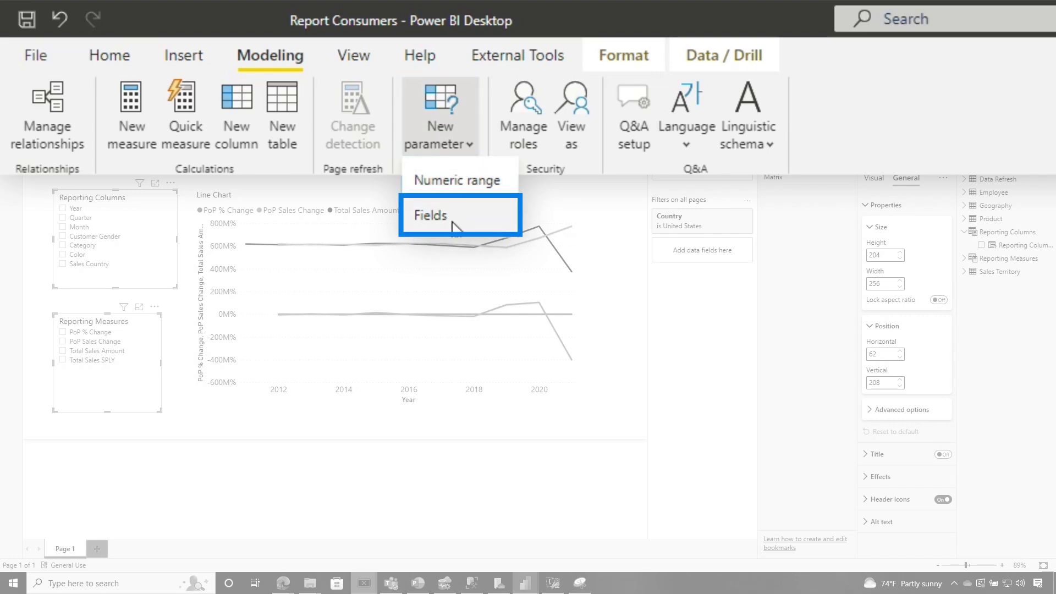
left_click(452, 225)
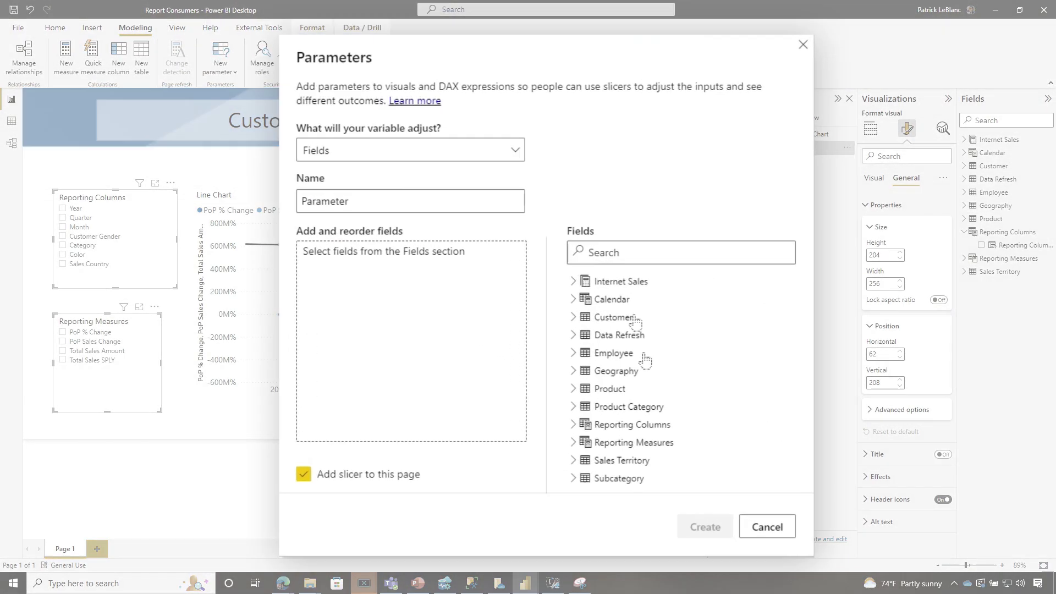
left_click(781, 544)
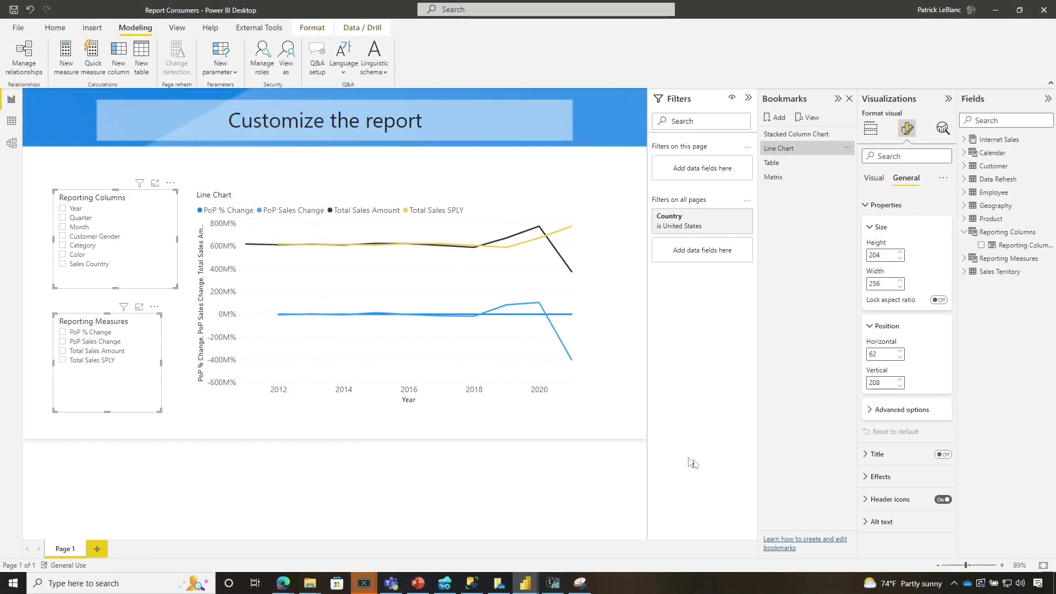
Look over the Preview features list in Options, then return to the report.
left_click(20, 28)
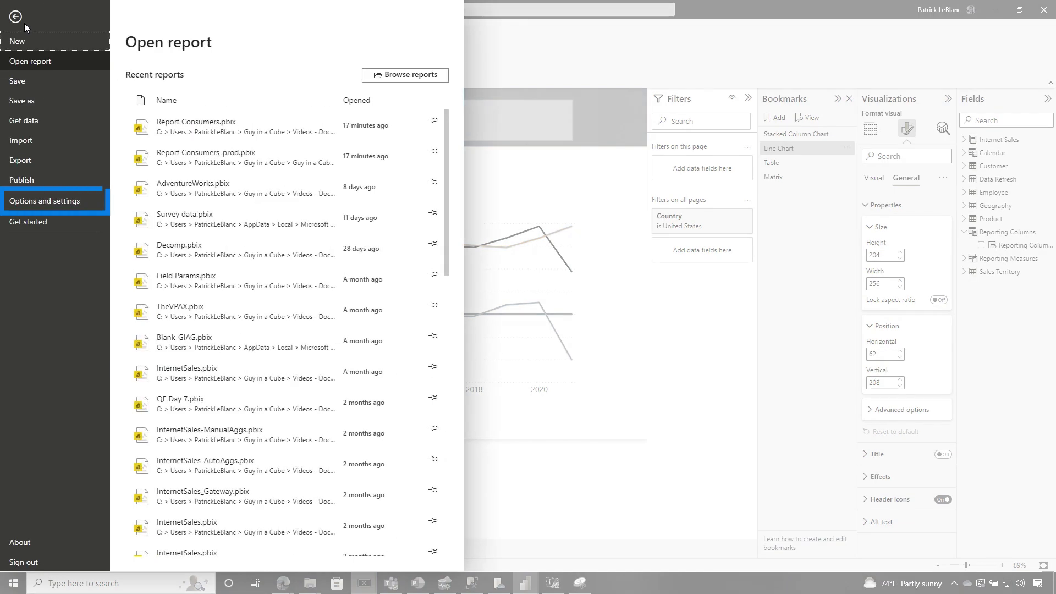
left_click(50, 205)
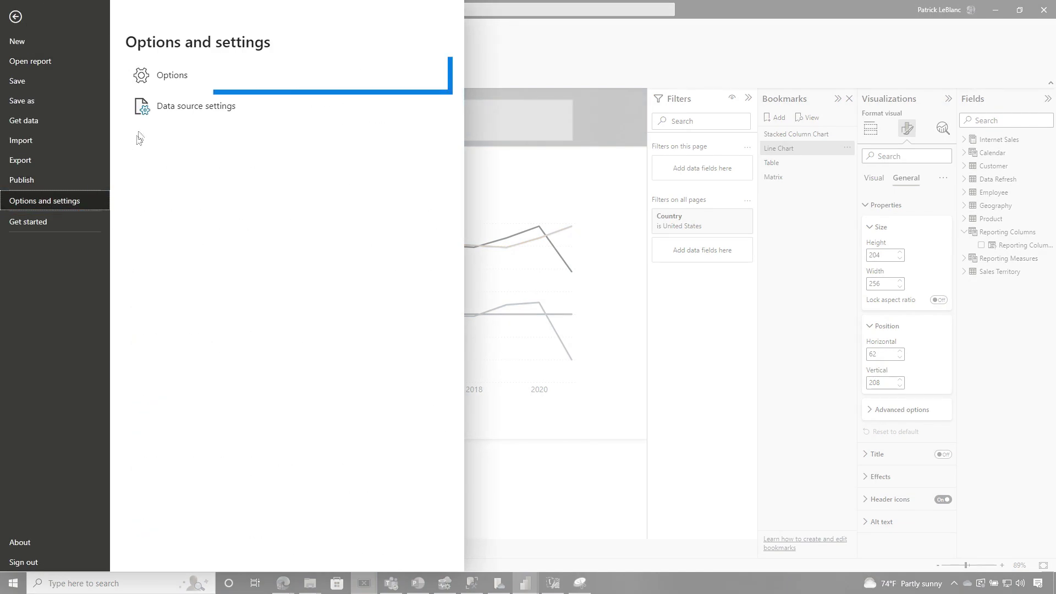
left_click(147, 81)
left_click(330, 345)
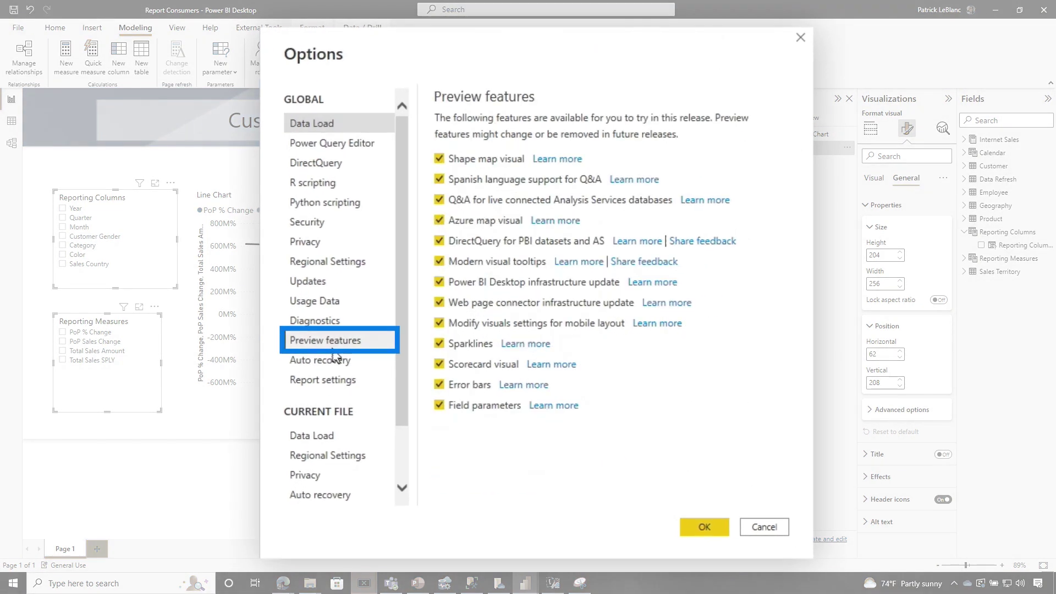
left_click(757, 527)
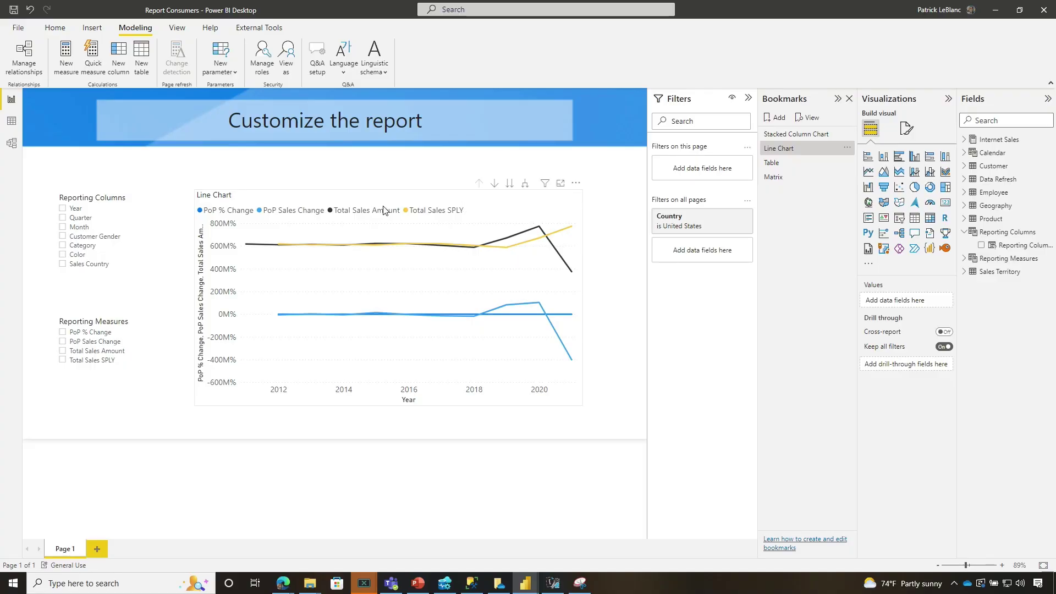
Select the line chart, then apply the Stacked Column Chart, Line Chart, Table and Matrix bookmarks in turn.
left_click(383, 202)
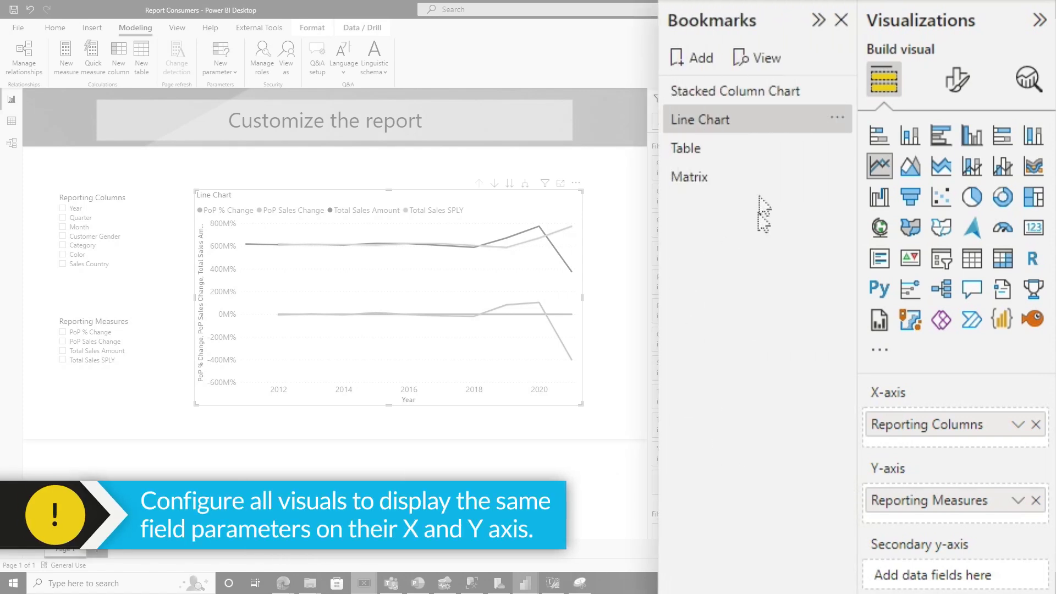
left_click(691, 93)
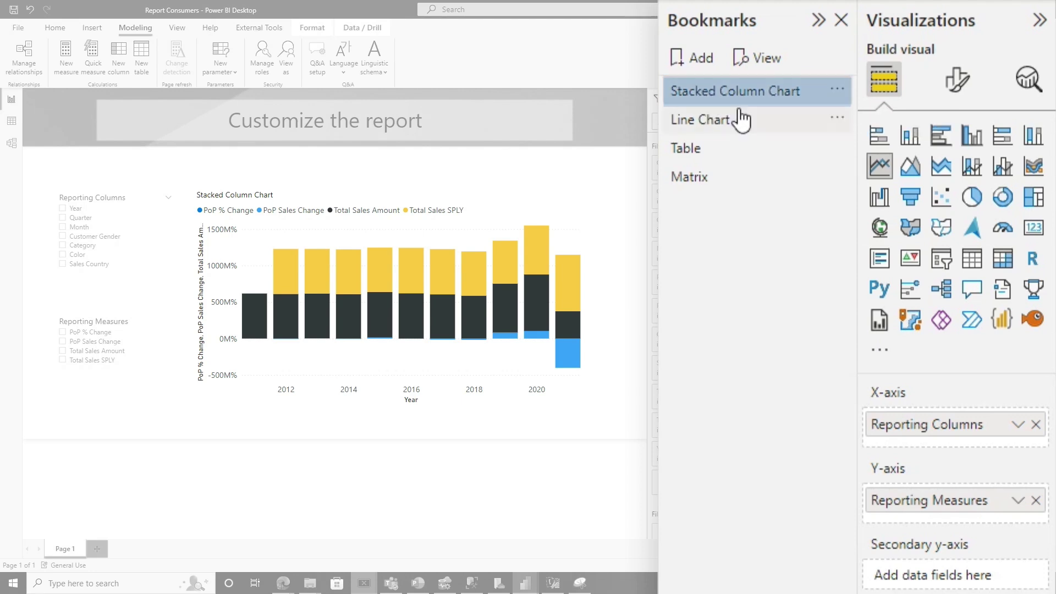
left_click(722, 128)
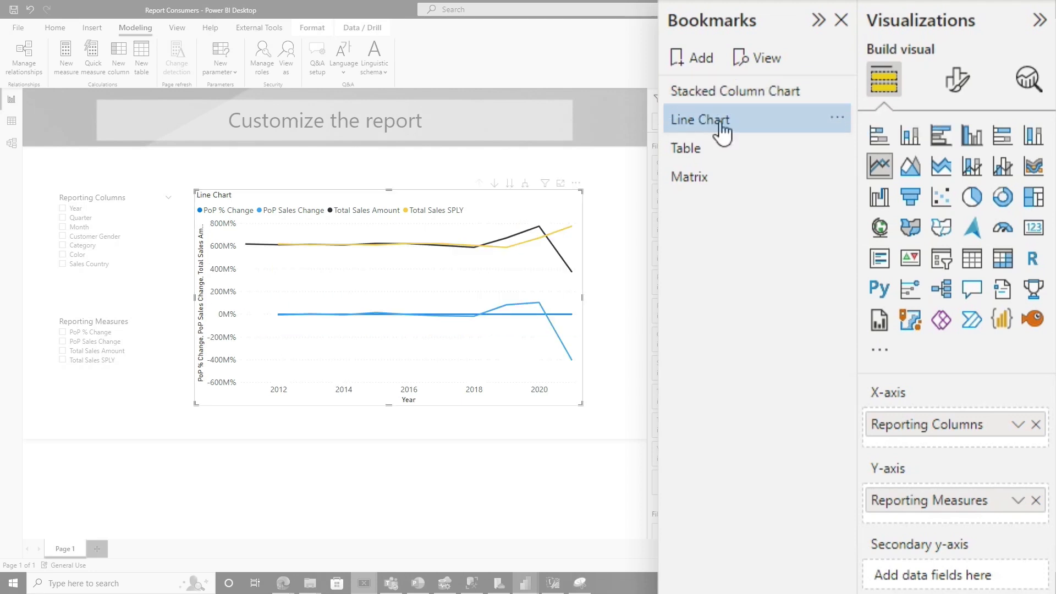
left_click(699, 161)
left_click(699, 189)
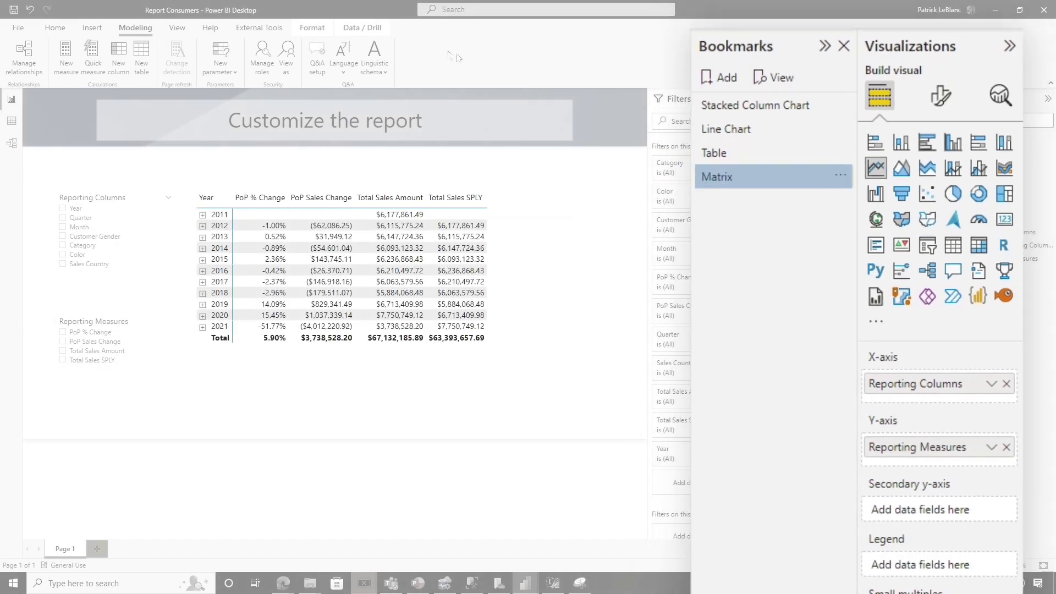
left_click(206, 33)
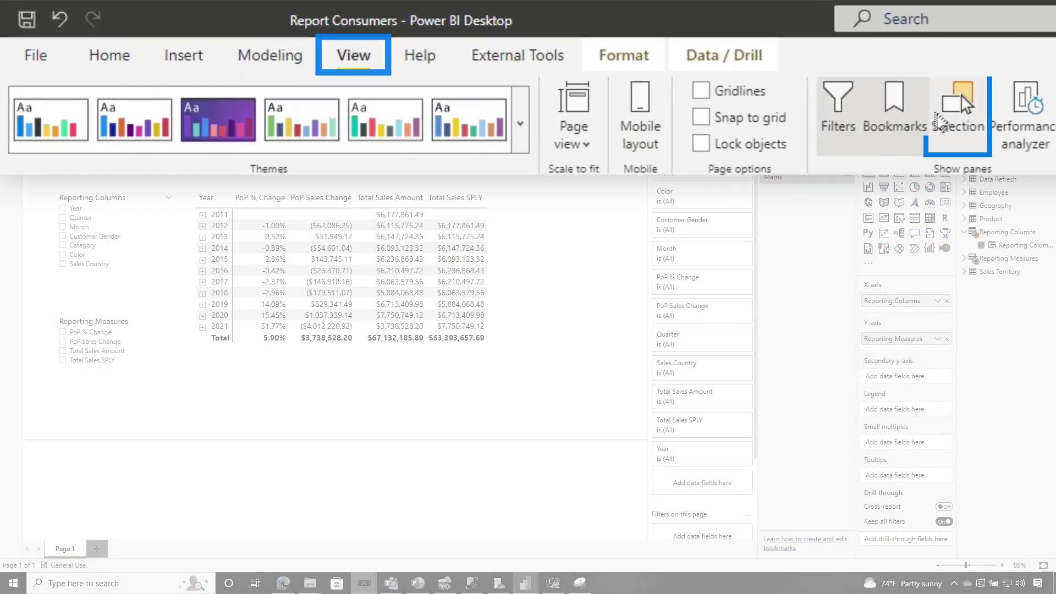
Show the Selection pane, then apply the Table and Line Chart bookmarks.
left_click(545, 57)
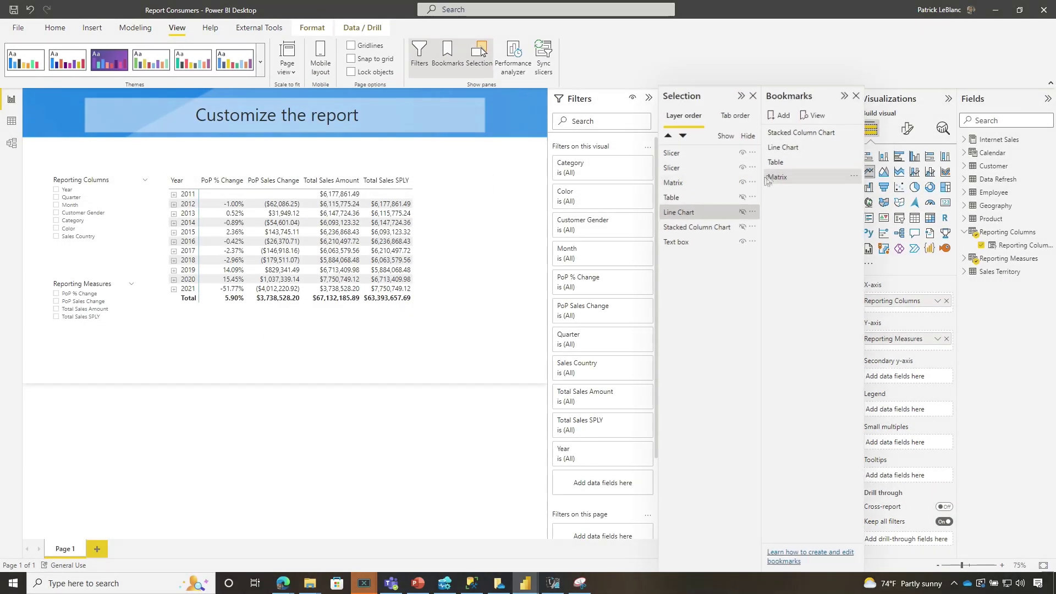
left_click(888, 155)
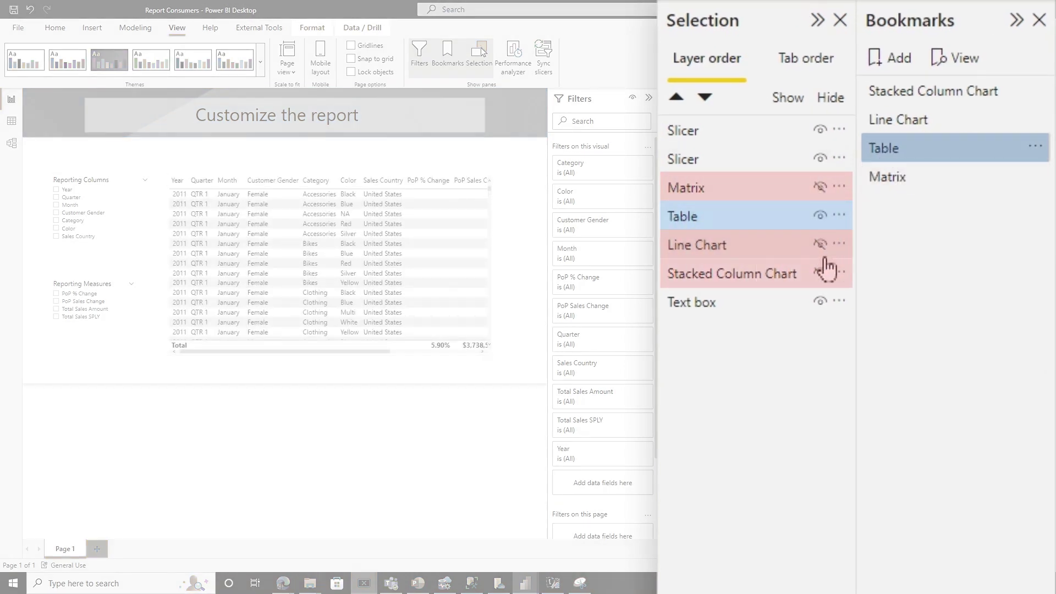
left_click(892, 150)
left_click(895, 124)
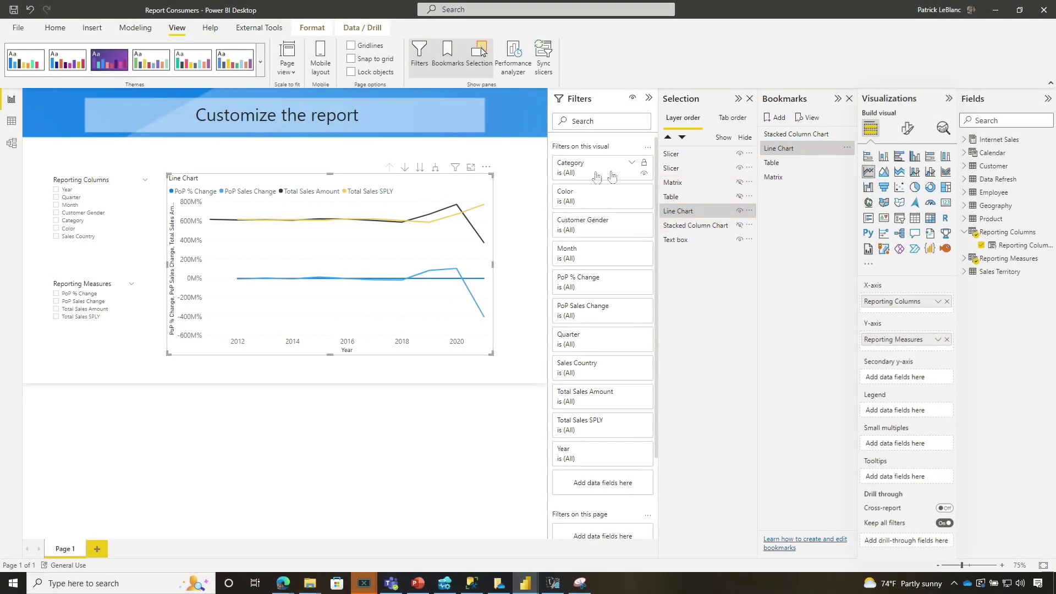
Inspect the line chart's General Size (797×444) and Position (352, 208).
left_click(908, 128)
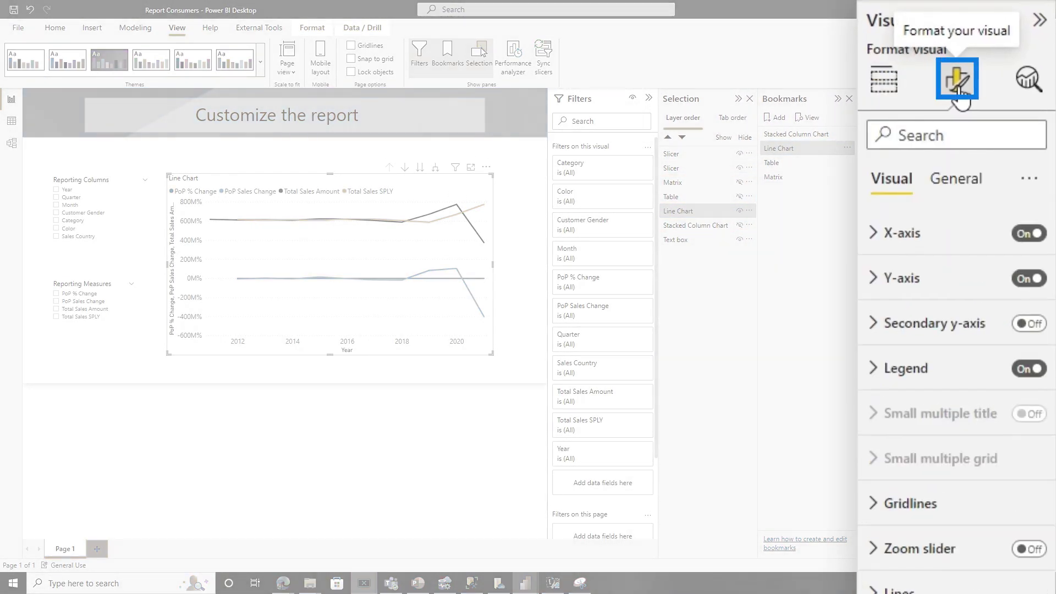
left_click(956, 178)
left_click(902, 231)
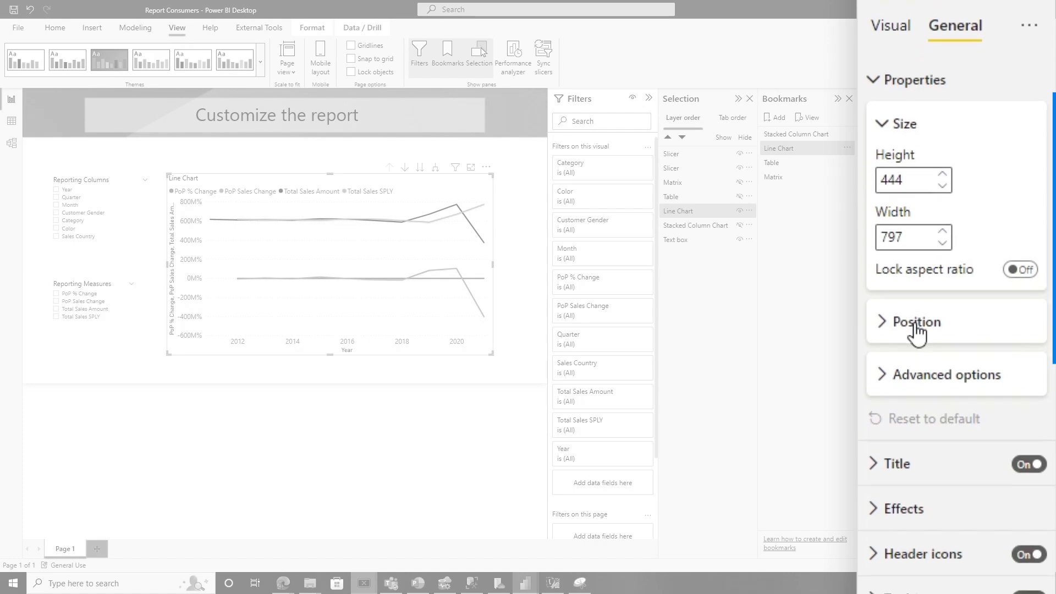
left_click(917, 325)
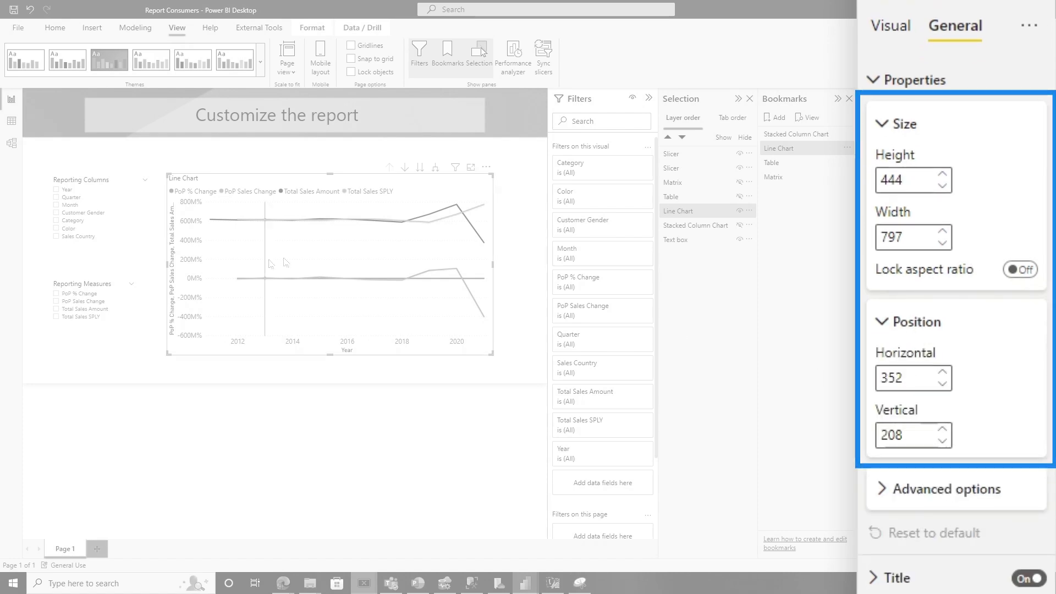
Test Stacked Column Chart, Line Chart, Table and Matrix bookmarks, then back to Stacked Column Chart.
left_click(797, 135)
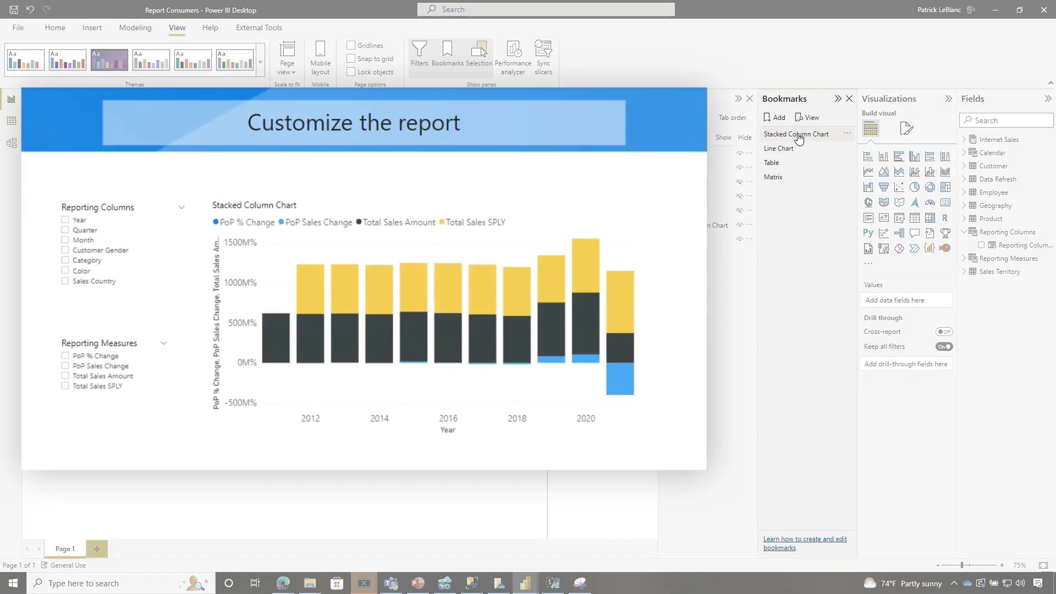
left_click(798, 148)
left_click(781, 168)
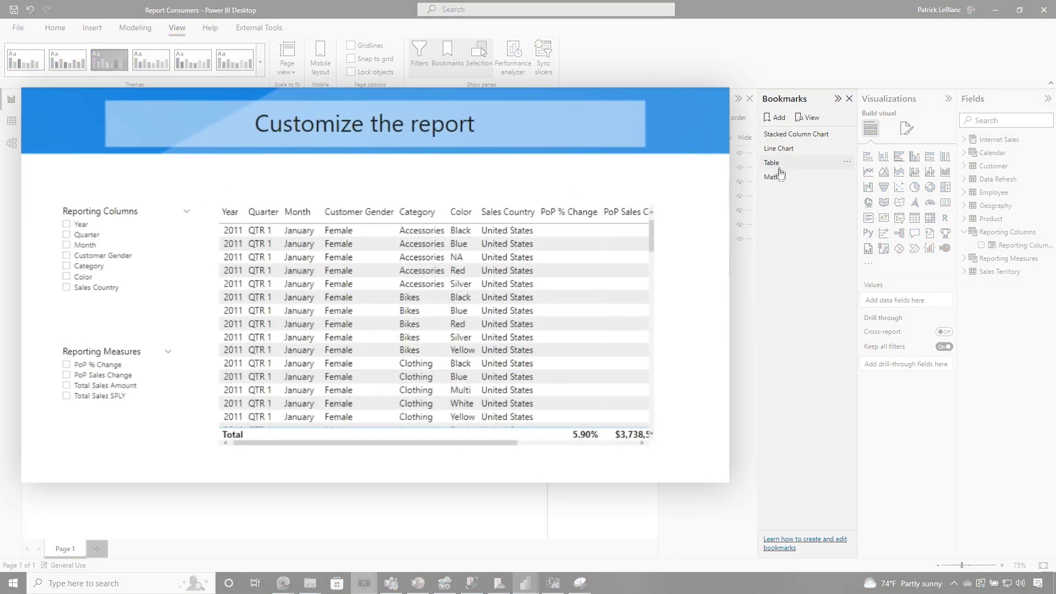
left_click(780, 179)
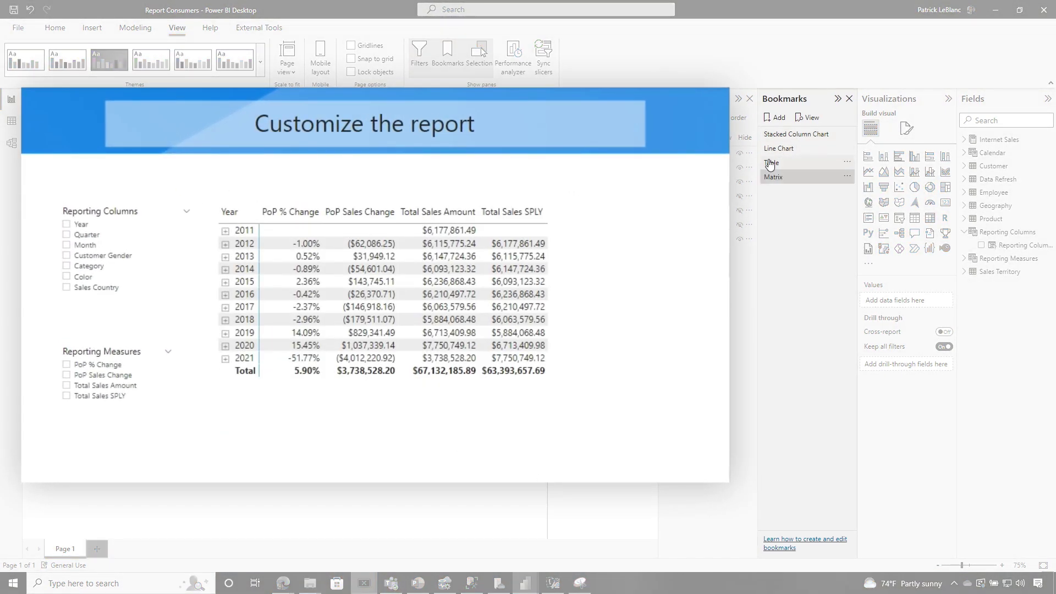
left_click(771, 163)
left_click(778, 149)
left_click(796, 135)
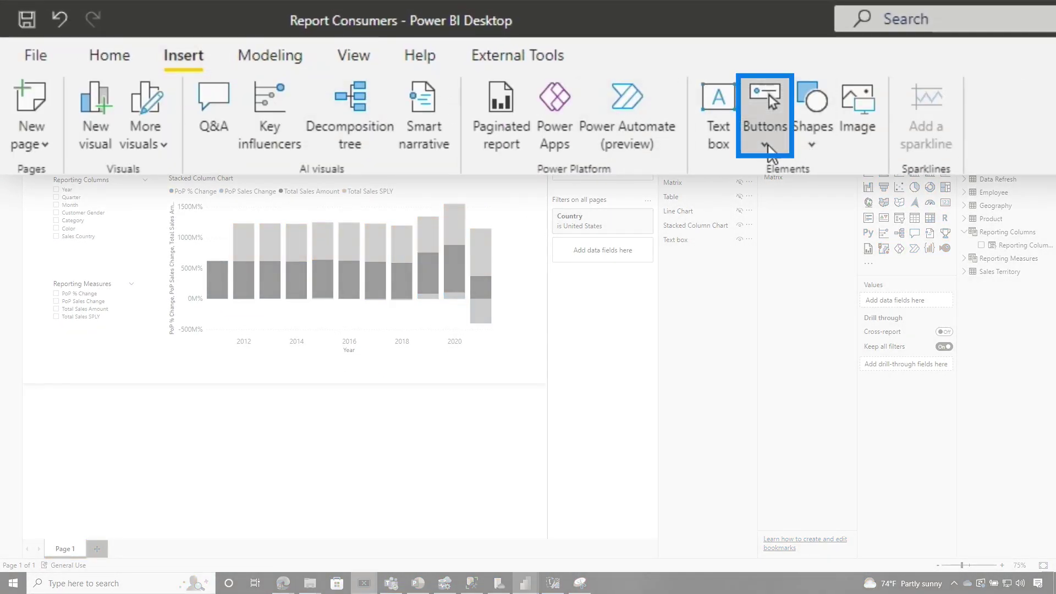
Insert a Bookmark navigator and place it just below the report title.
left_click(765, 145)
mouse_move(855, 517)
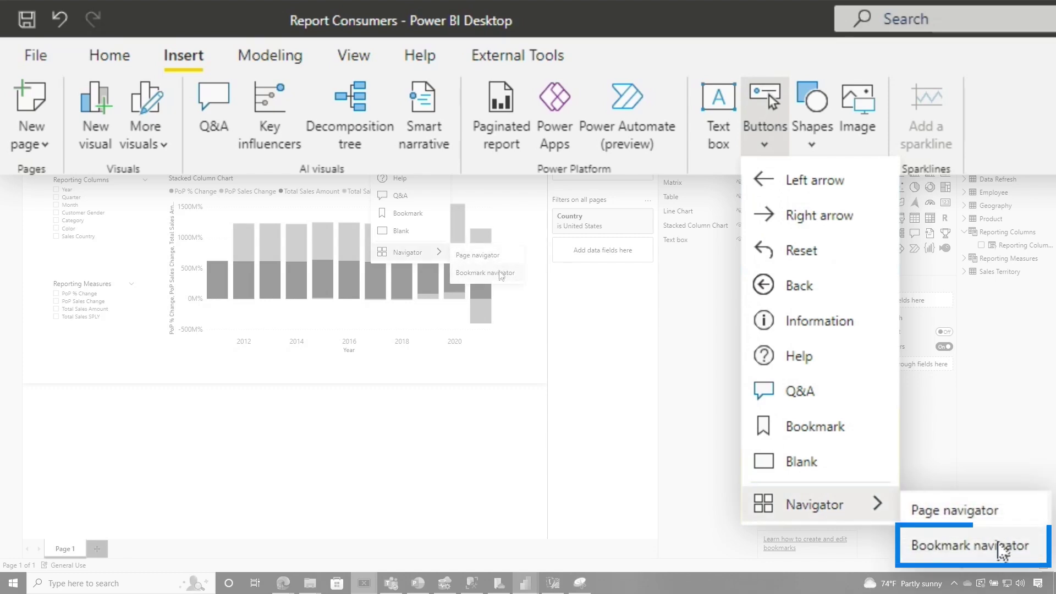
left_click(1000, 546)
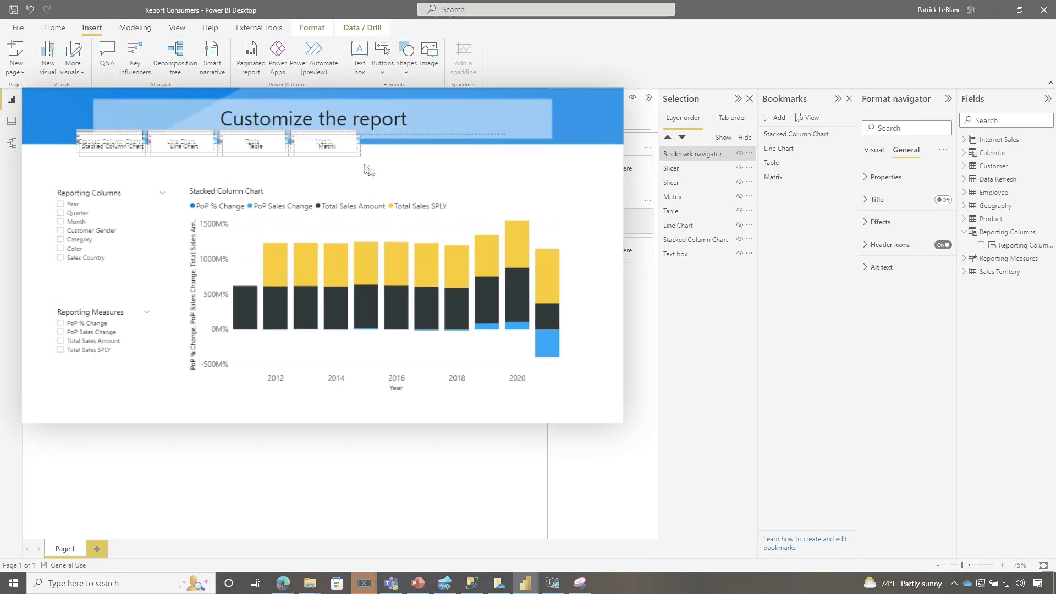
left_click_drag(368, 170, 545, 193)
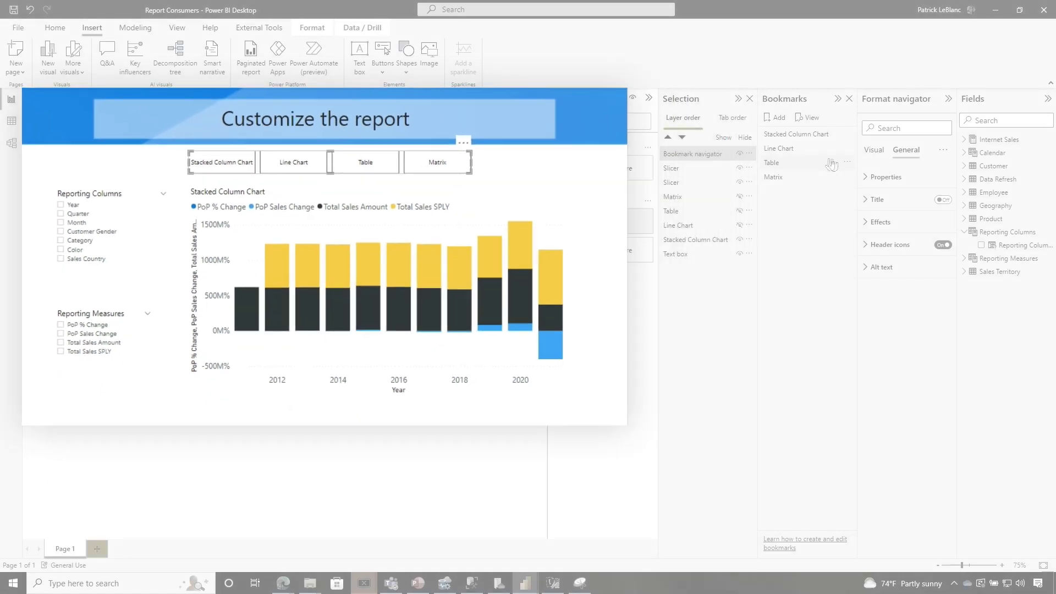
left_click(874, 150)
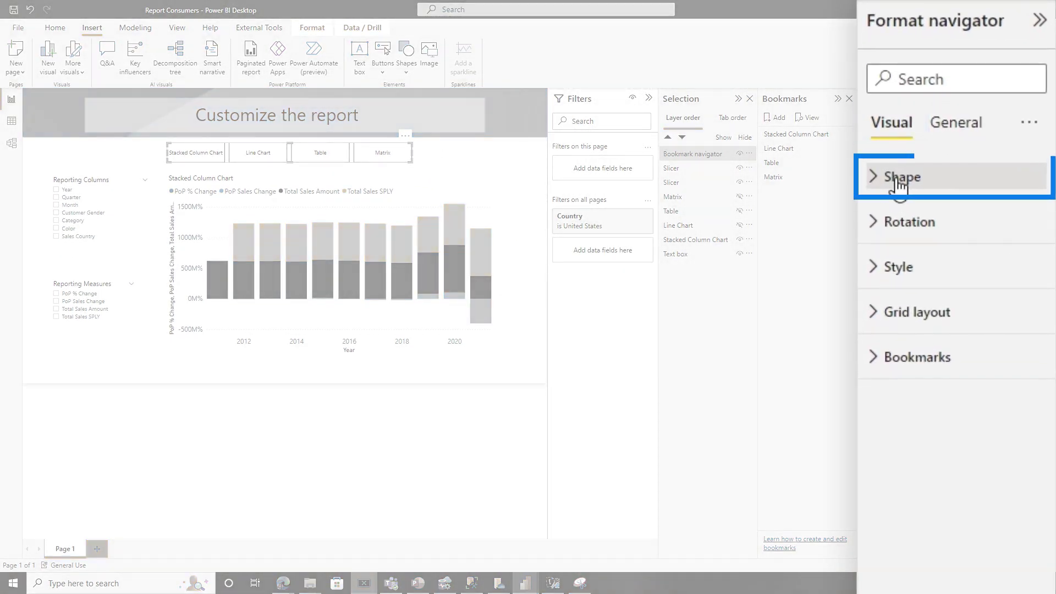
Set the bookmark navigator's button shape to Pill.
left_click(898, 181)
left_click(875, 242)
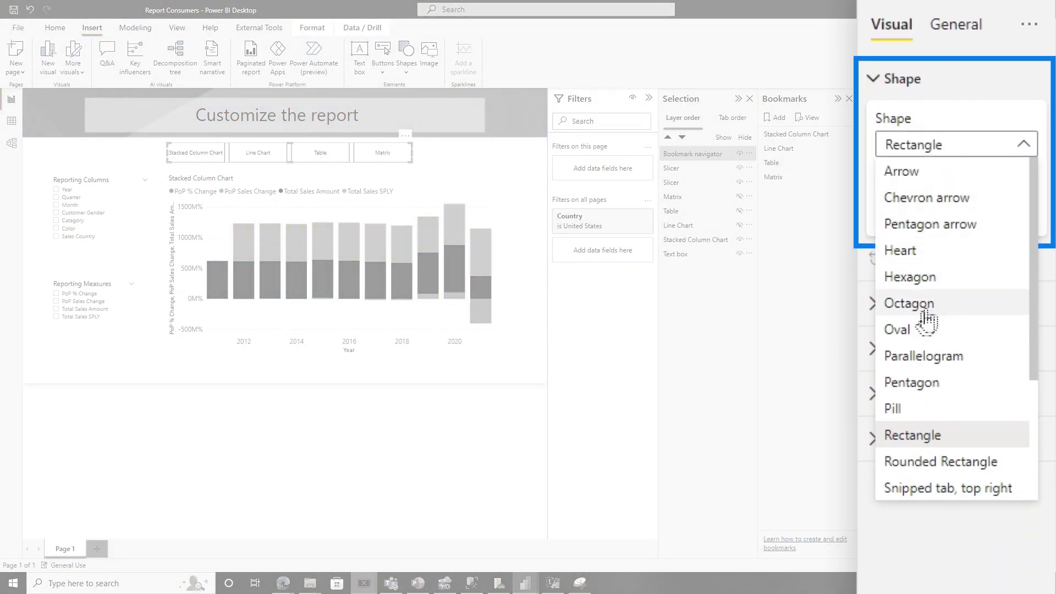
left_click(894, 408)
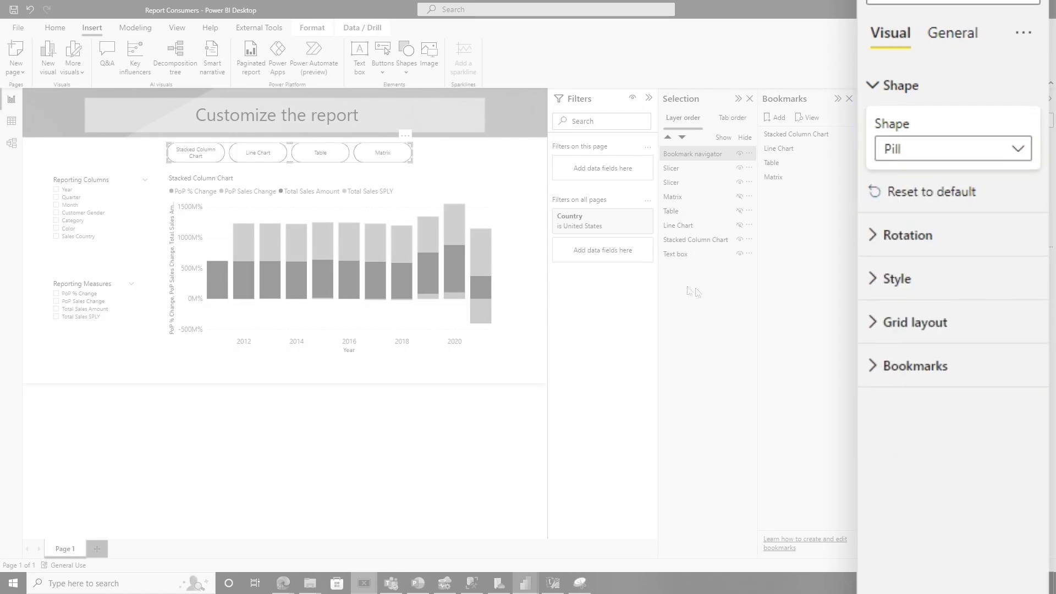
Try the Line Chart, Table and Stacked Column Chart buttons, then Year and Total Sales SPLY slicers.
left_click(275, 155)
left_click(320, 154)
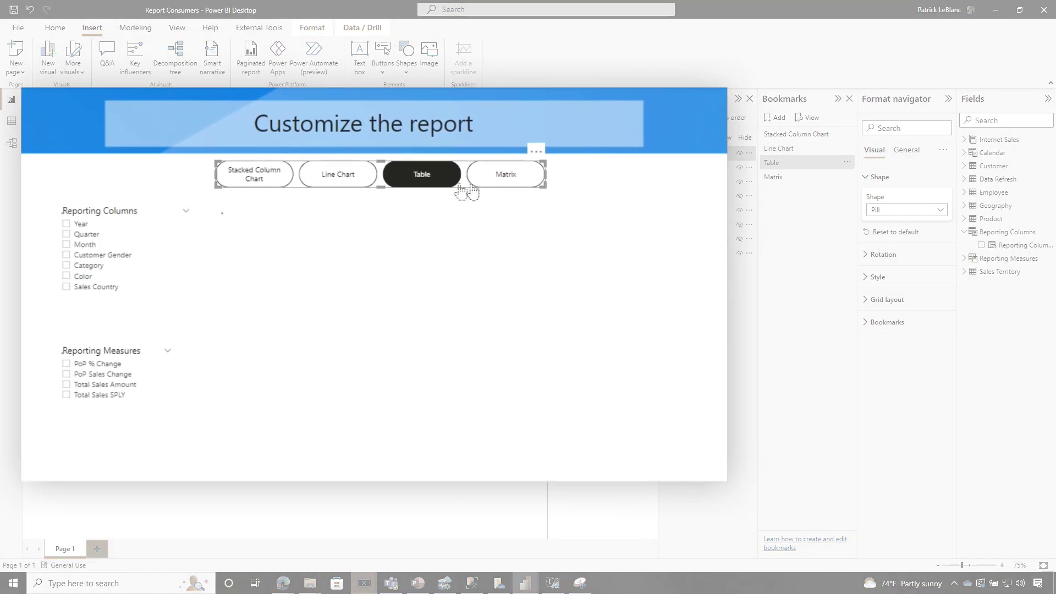
left_click(277, 184)
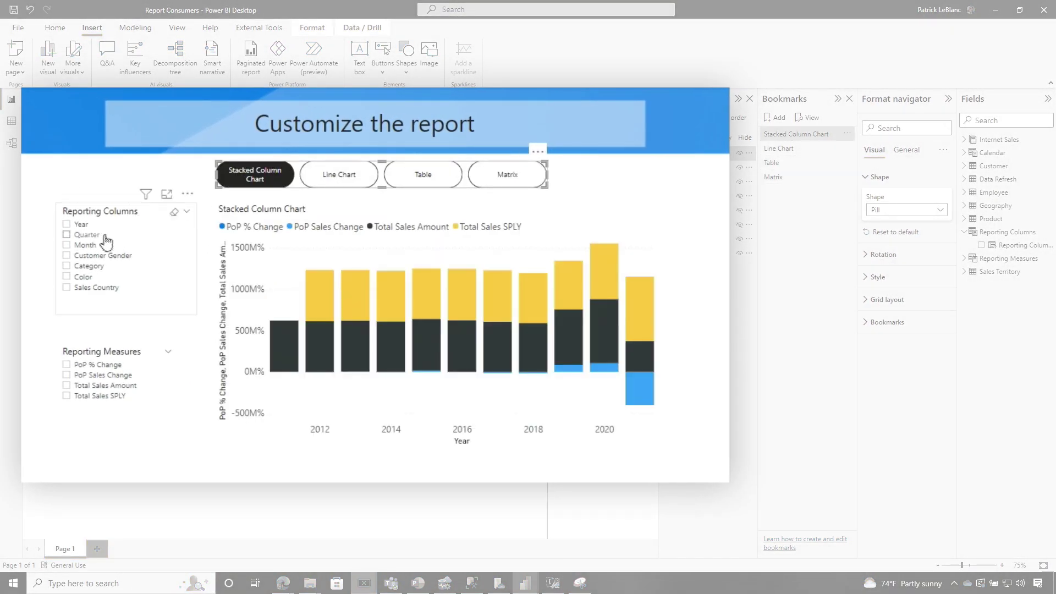
left_click(68, 225)
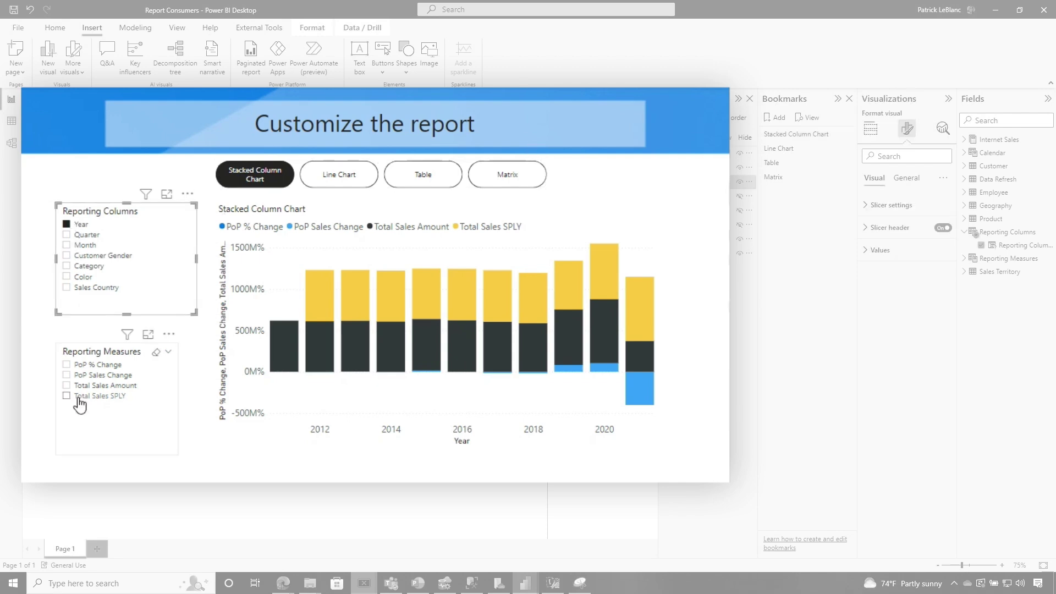
left_click(67, 396)
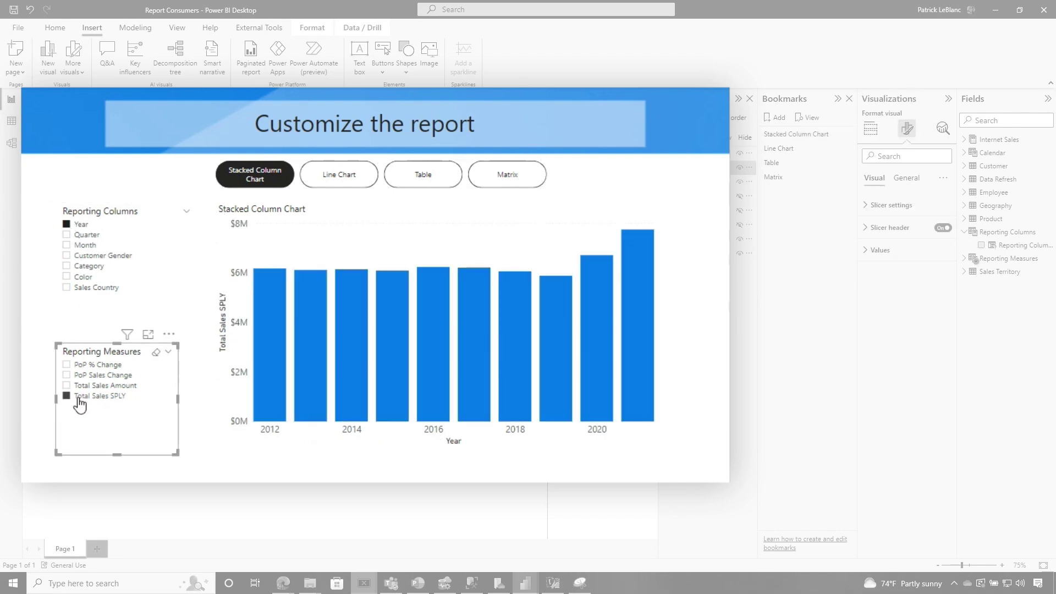
left_click(335, 185)
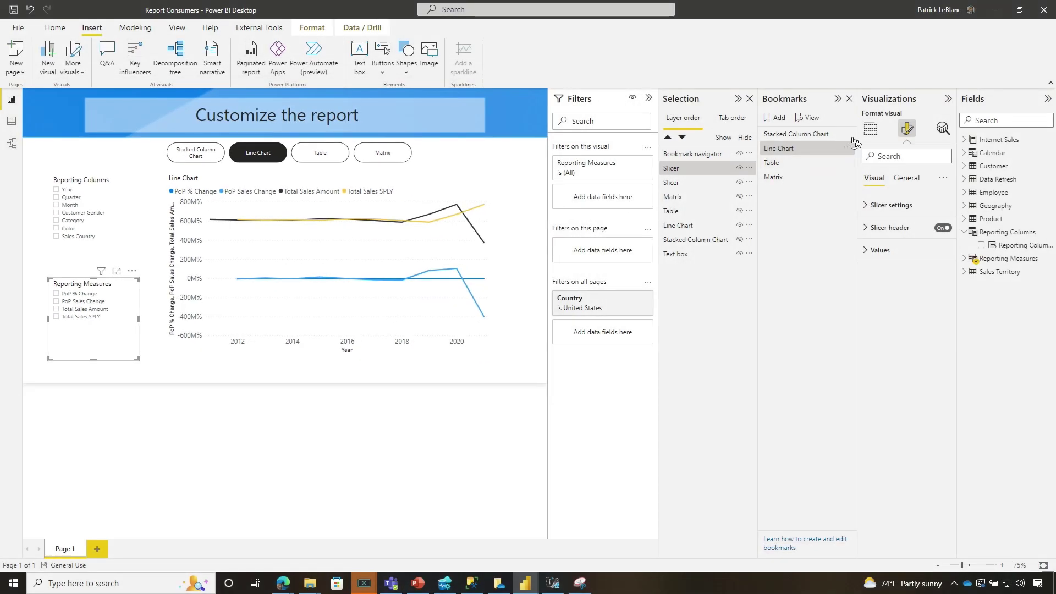
Apply the Stacked Column Chart bookmark and pick Year and Total Sales Amount in the slicers.
left_click(786, 132)
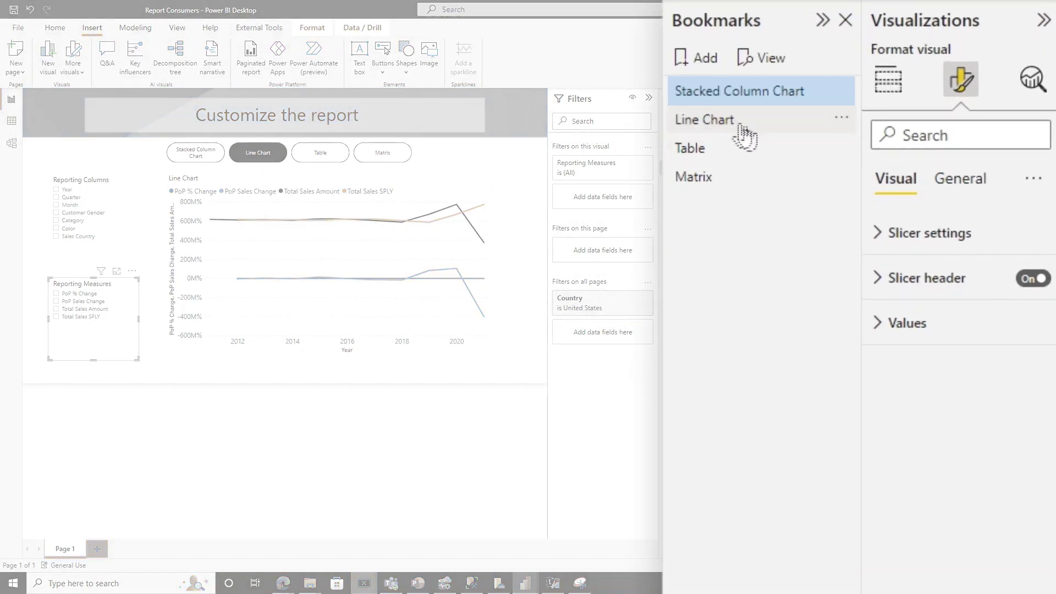
left_click(57, 190)
left_click(70, 309)
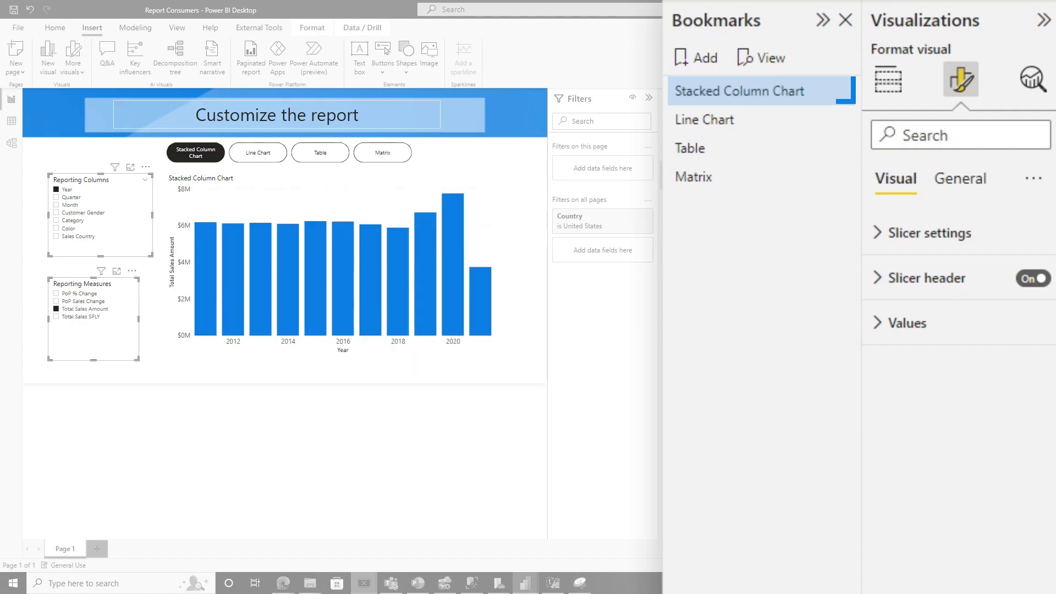
Uncheck Data on the Stacked Column Chart and Line Chart bookmarks and update them.
left_click(845, 93)
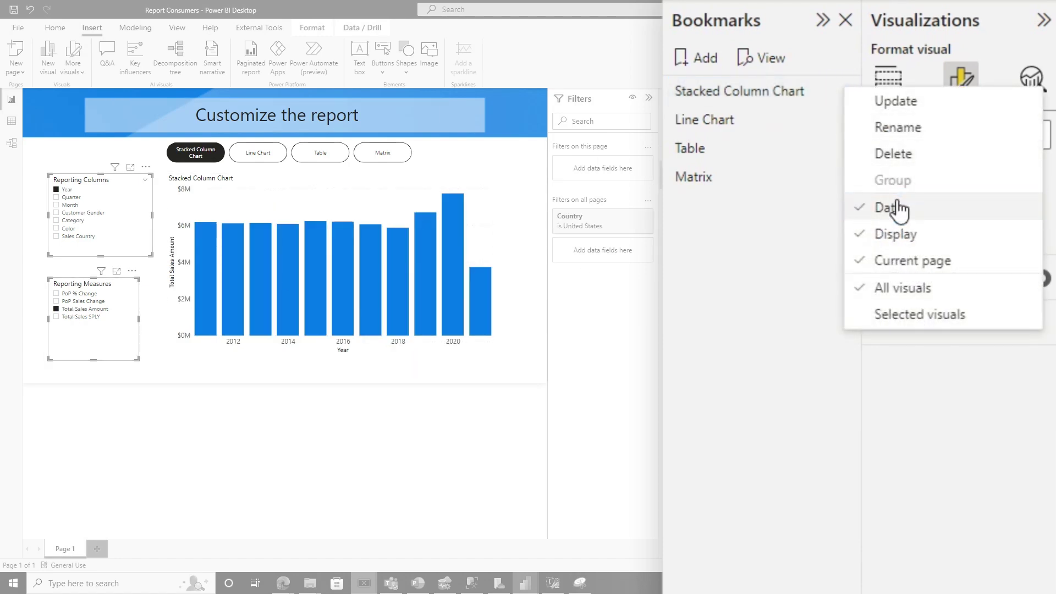
left_click(838, 207)
left_click(835, 93)
left_click(884, 106)
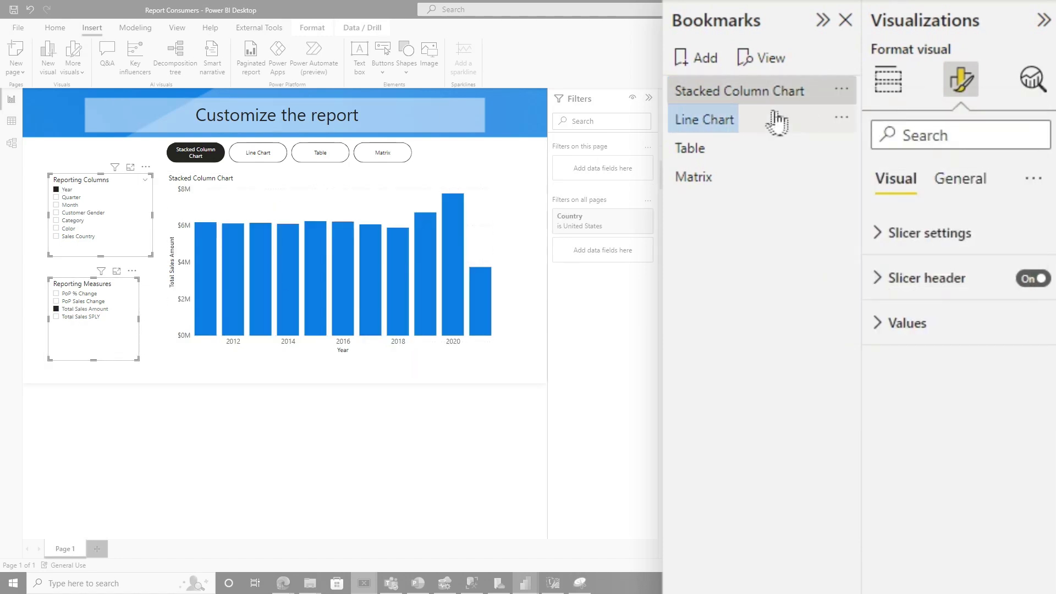
left_click(734, 121)
left_click(841, 118)
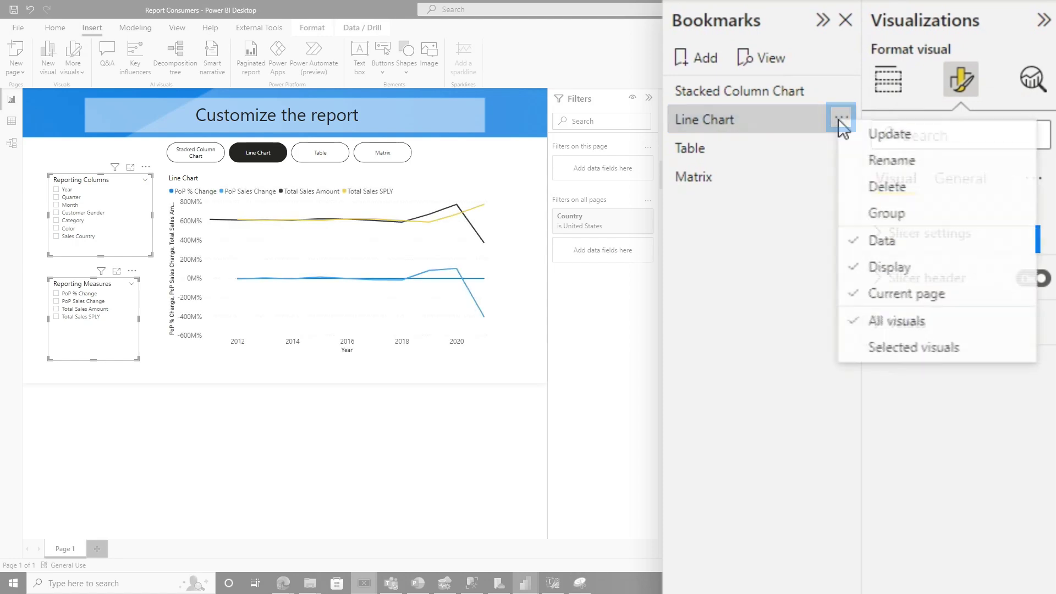
left_click(880, 238)
left_click(740, 91)
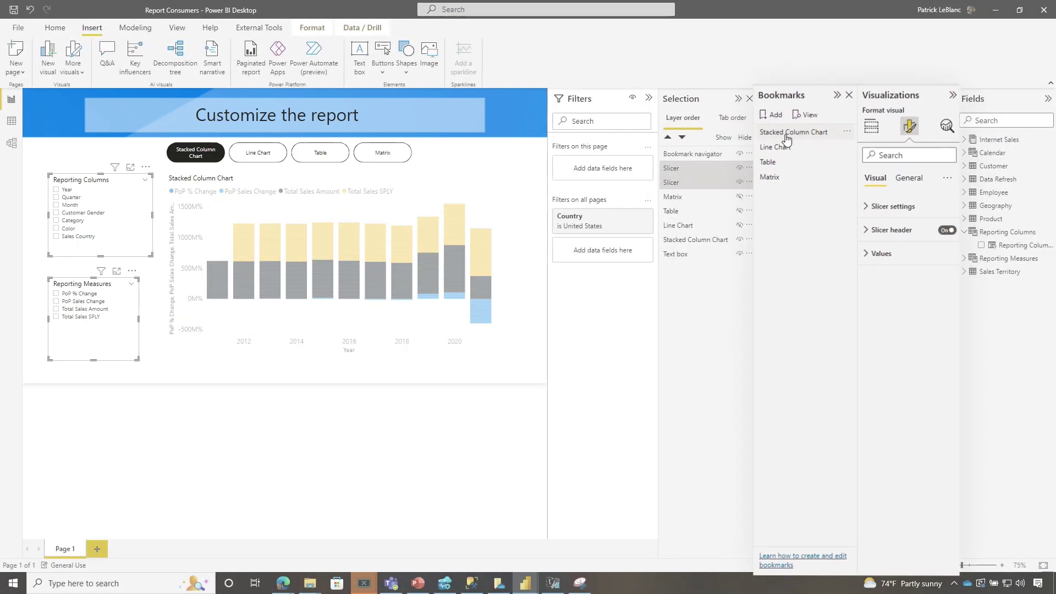
Choose Year and Total Sales SPLY in the slicers, then switch to the Line Chart button.
left_click(56, 190)
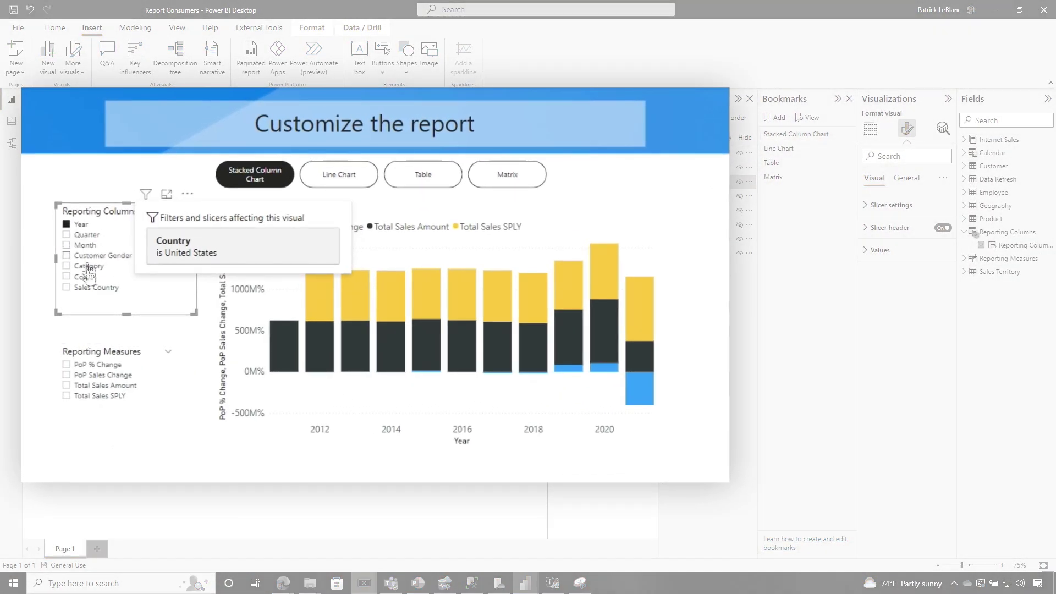
left_click(82, 400)
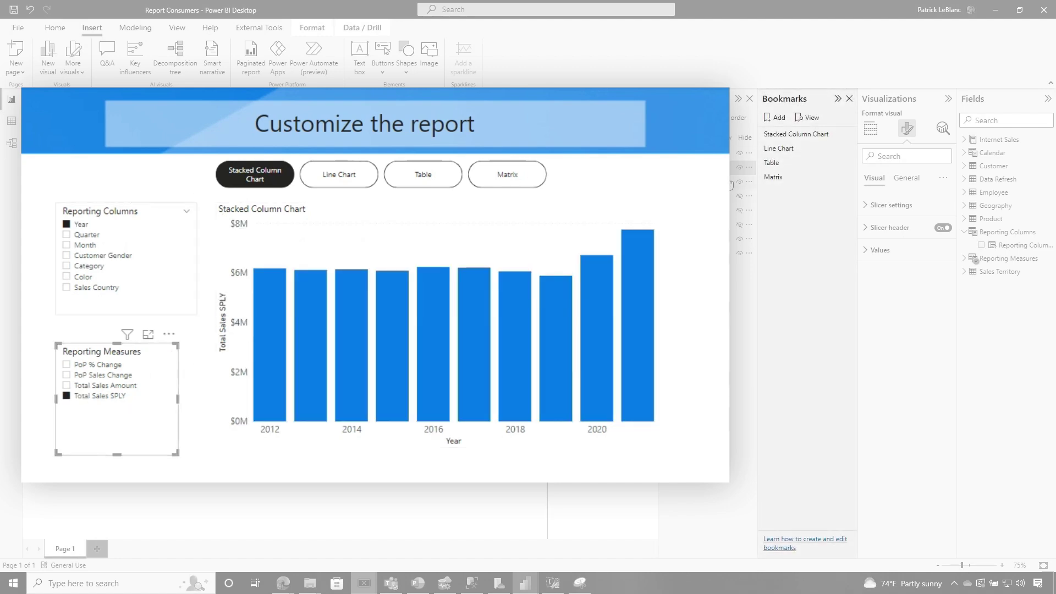
left_click(780, 149)
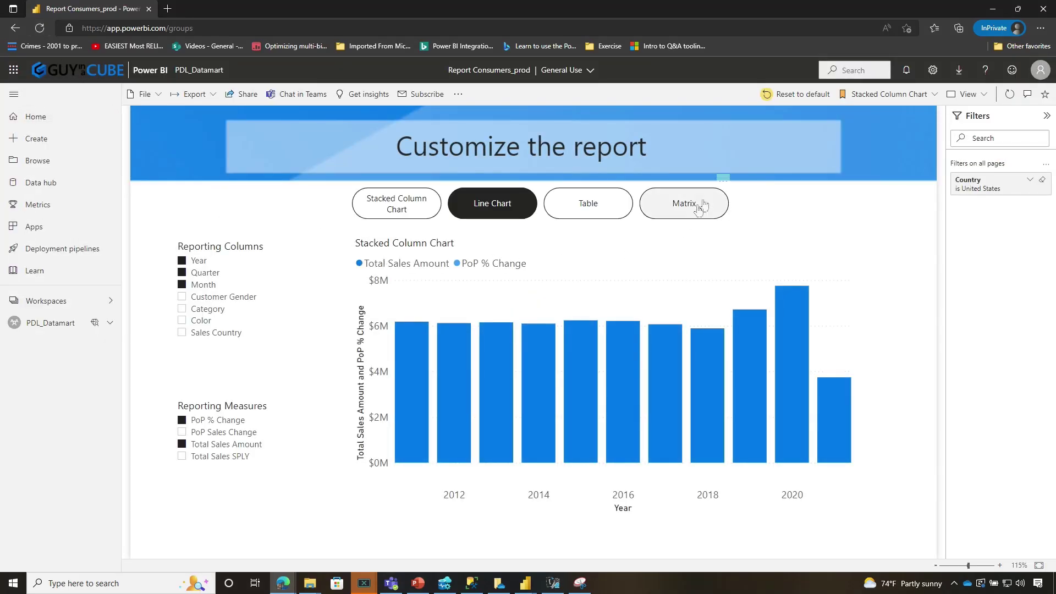
Cycle the published report through Line Chart, Table, Matrix, and back to Stacked Column Chart.
left_click(1042, 70)
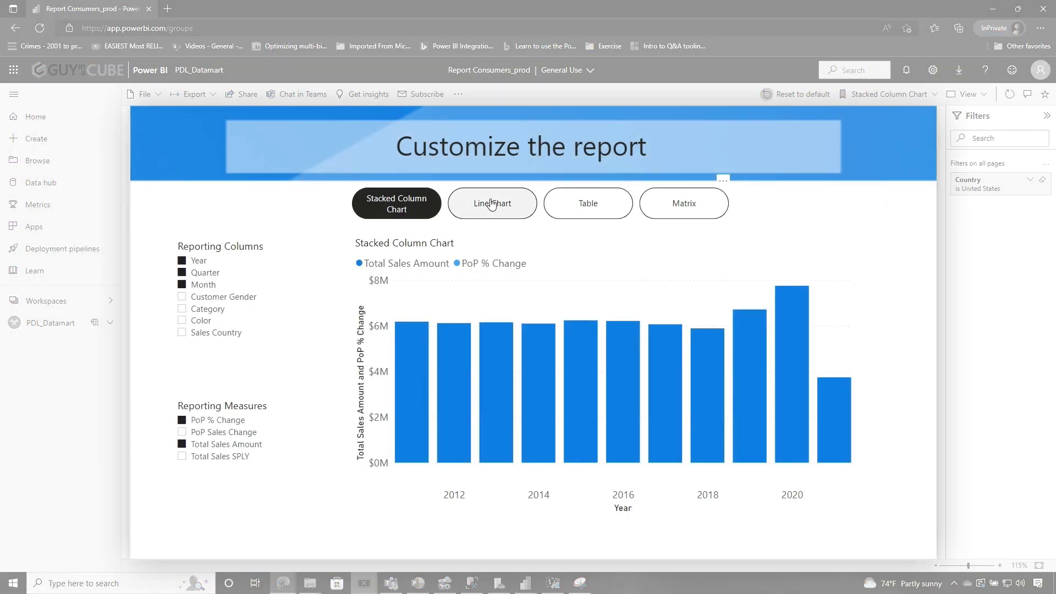
left_click(492, 204)
left_click(588, 203)
left_click(683, 203)
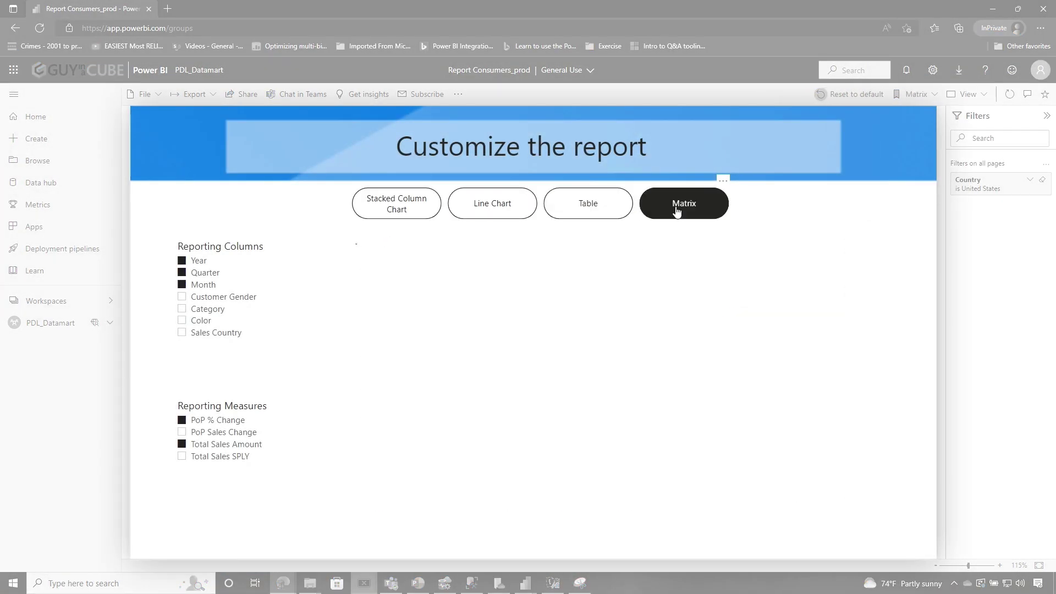
left_click(551, 208)
left_click(492, 203)
left_click(397, 204)
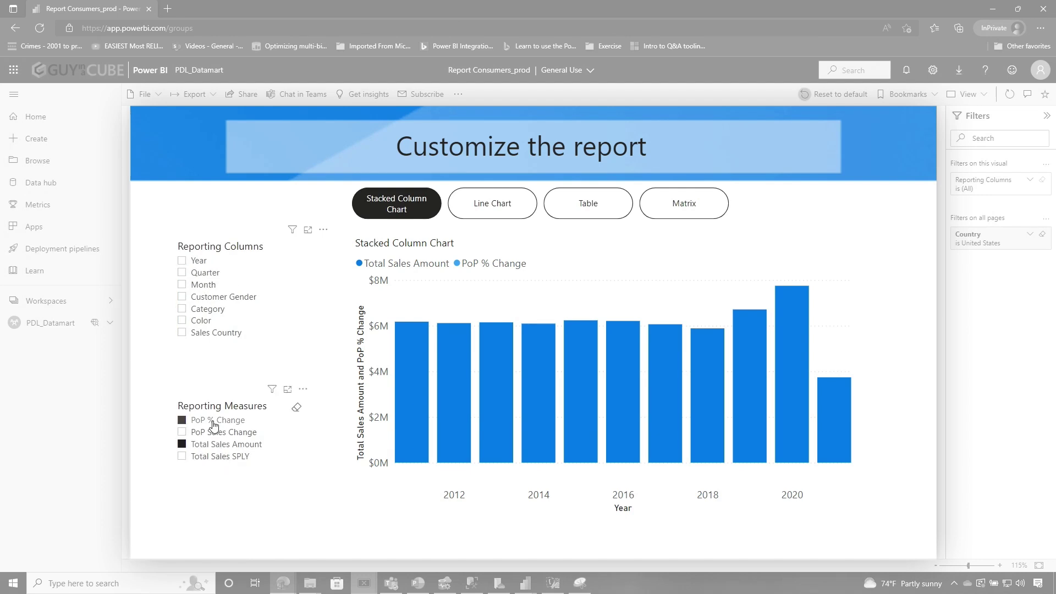
Pick Total Sales SPLY, then Month, Customer Gender and Year in the slicers.
left_click(213, 457)
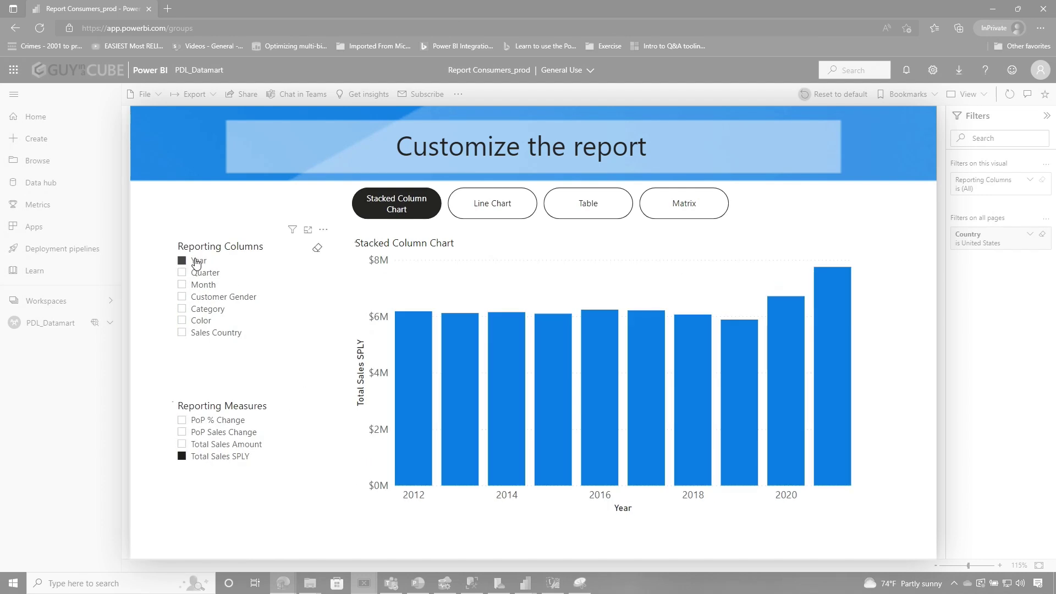
left_click(203, 284)
left_click(206, 298)
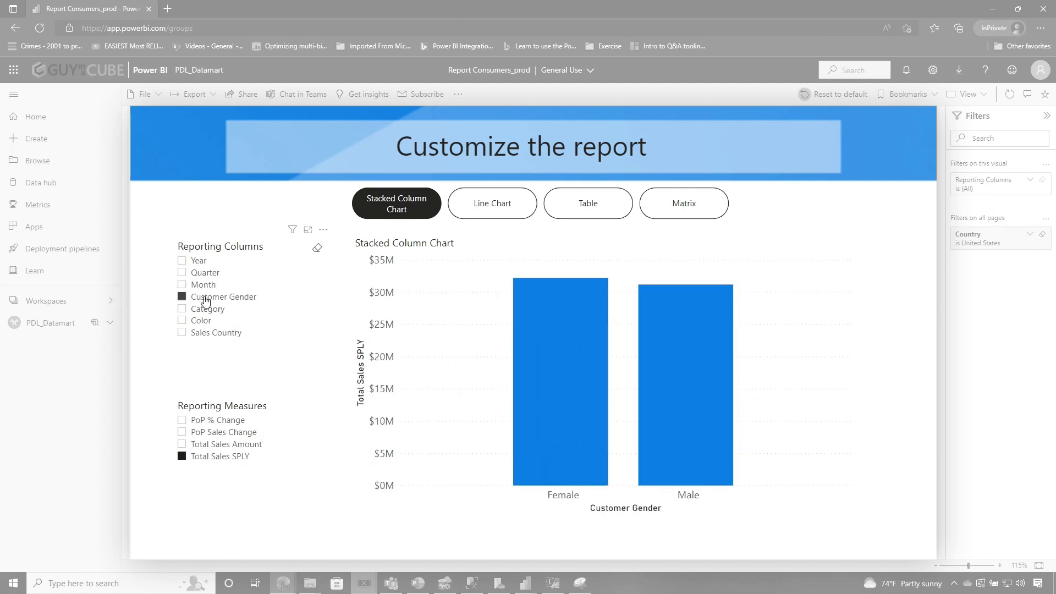
left_click(200, 264)
Switch to the matrix, add Quarter and Month rows, and expand 2012 and QTR 1.
left_click(495, 204)
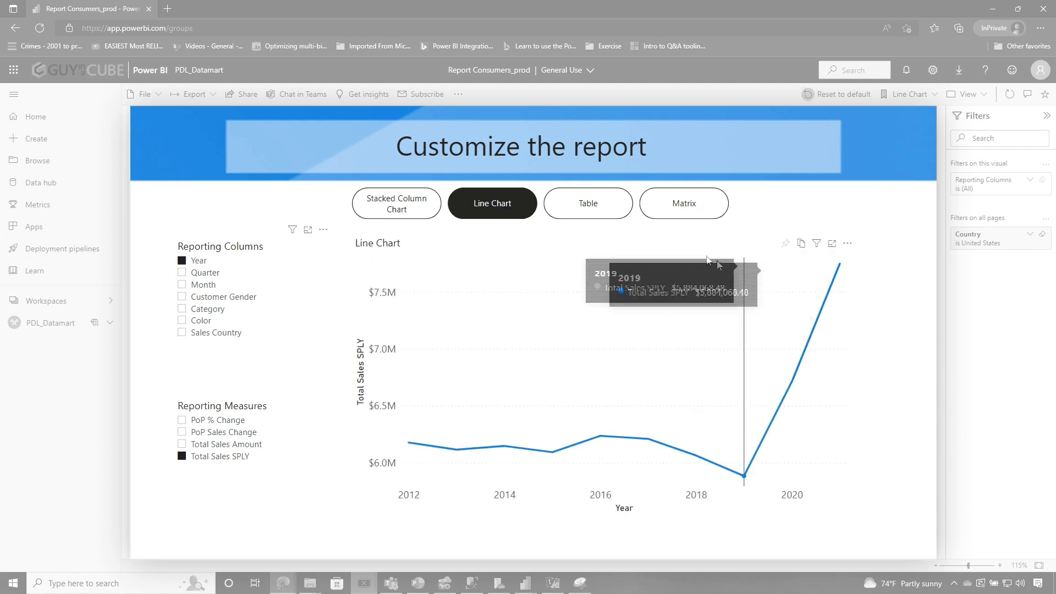
left_click(586, 203)
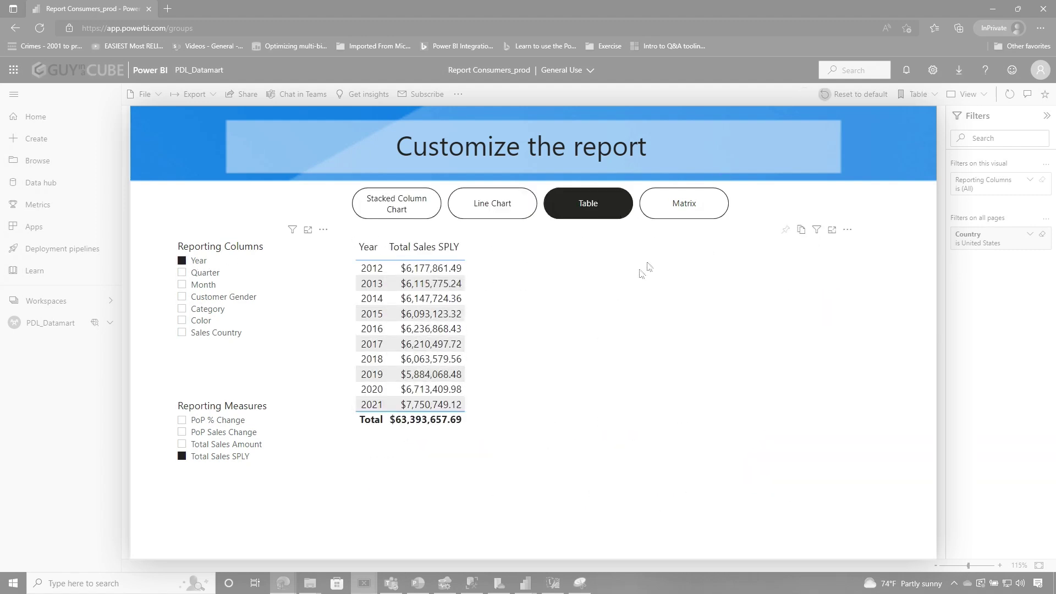
left_click(690, 205)
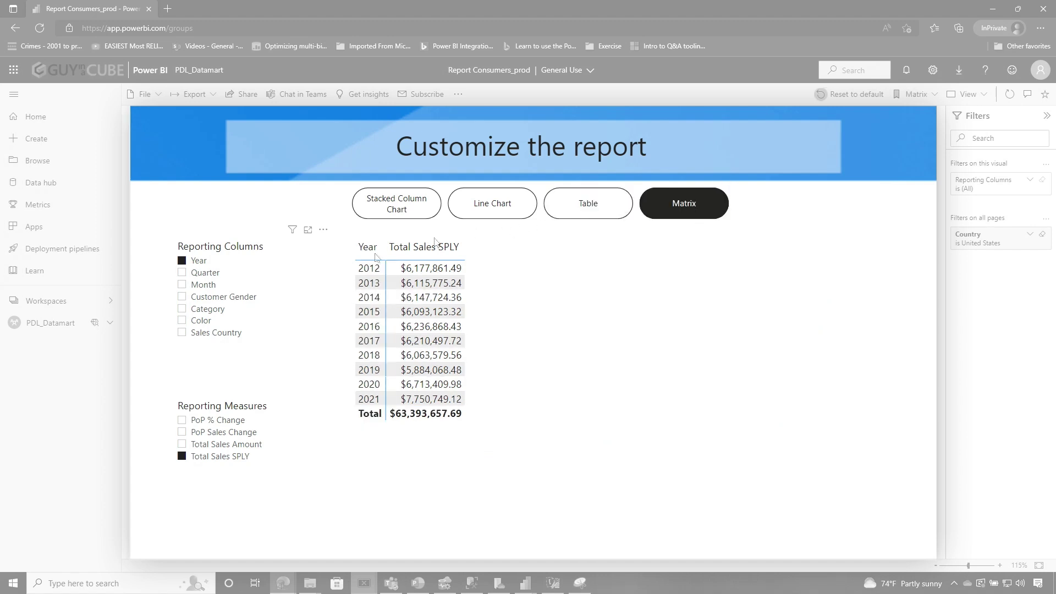
left_click(191, 274)
left_click(197, 284)
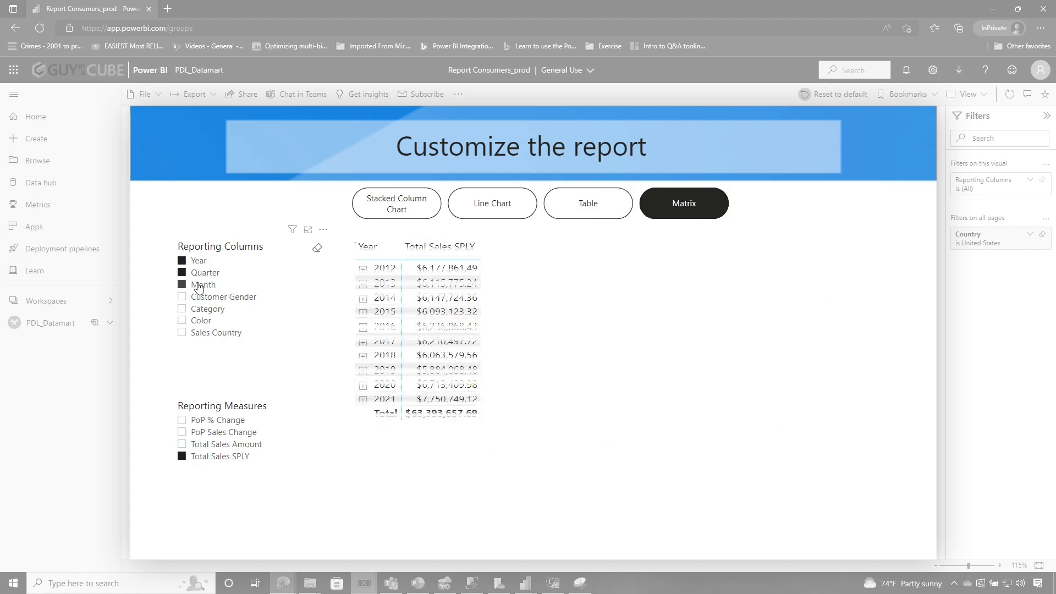
left_click(363, 269)
left_click(369, 284)
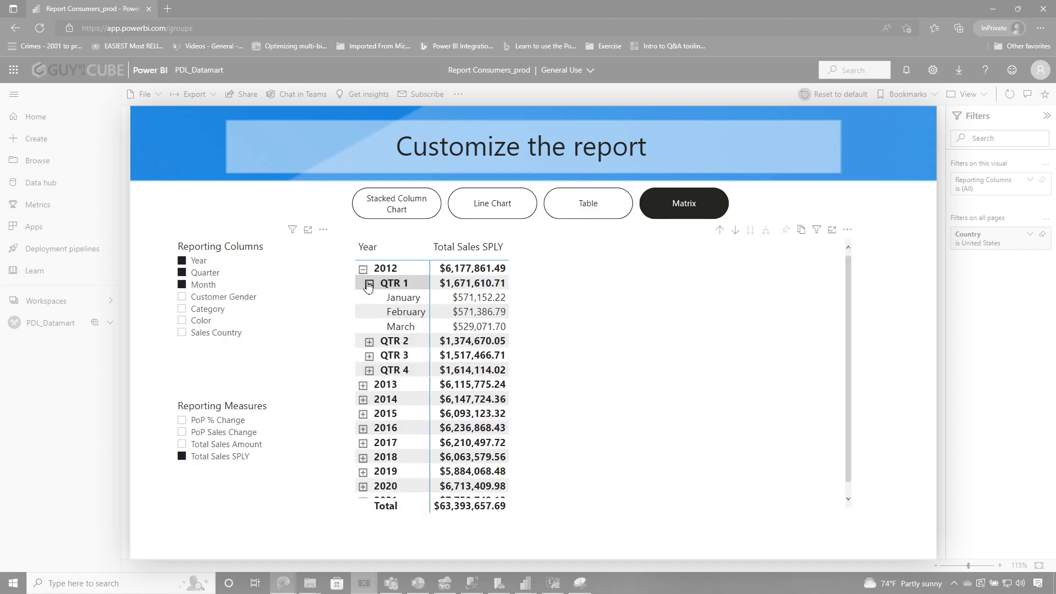